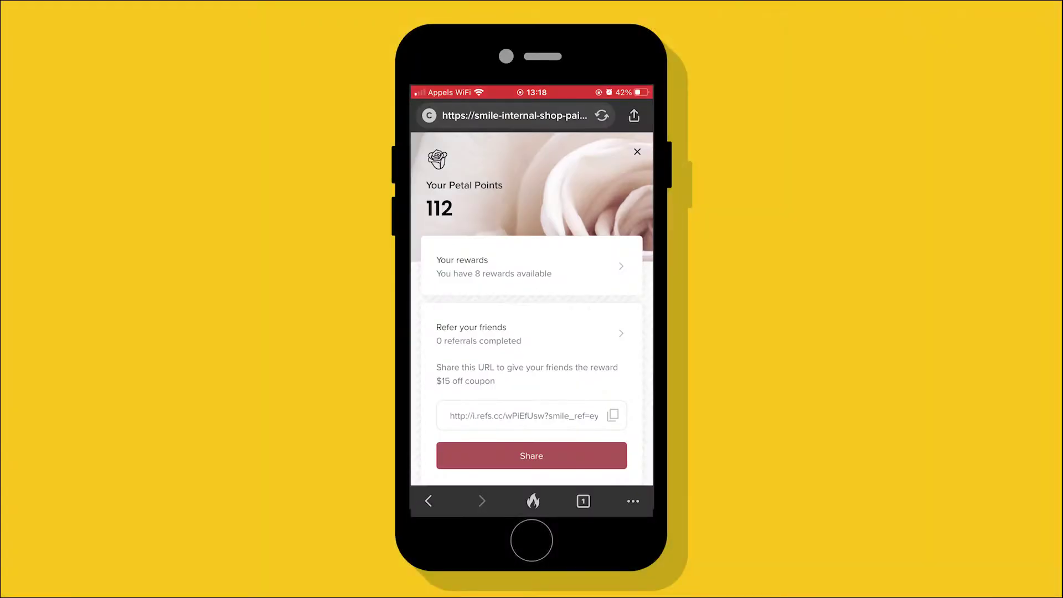
# - Share the $15-off referral coupon link as a new Messages text from the share sheet
pyautogui.hscroll(3, 531, 454)
pyautogui.hscroll(2, 532, 454)
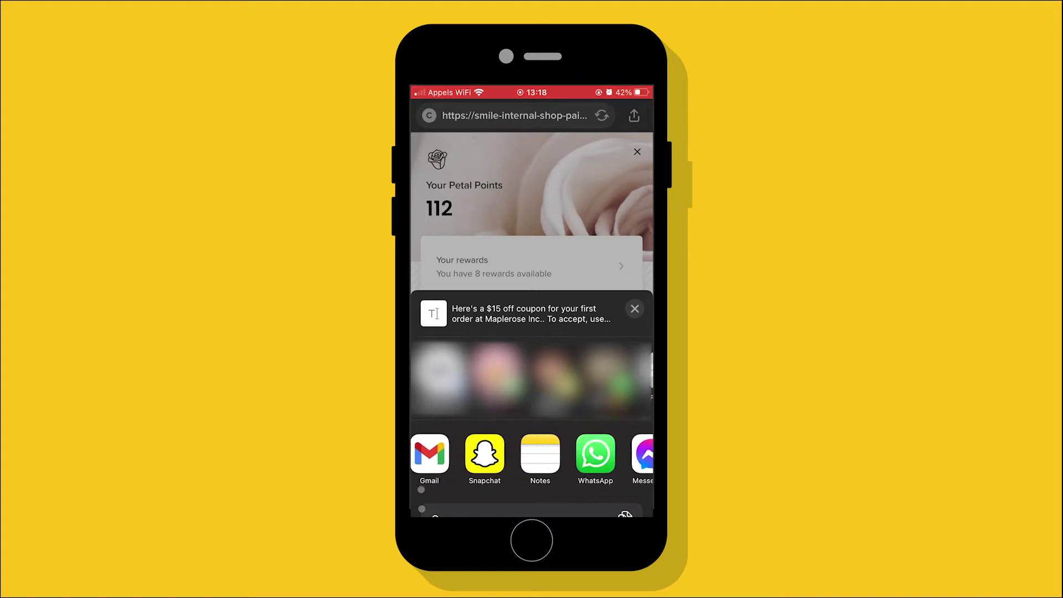
pyautogui.hscroll(3, 531, 454)
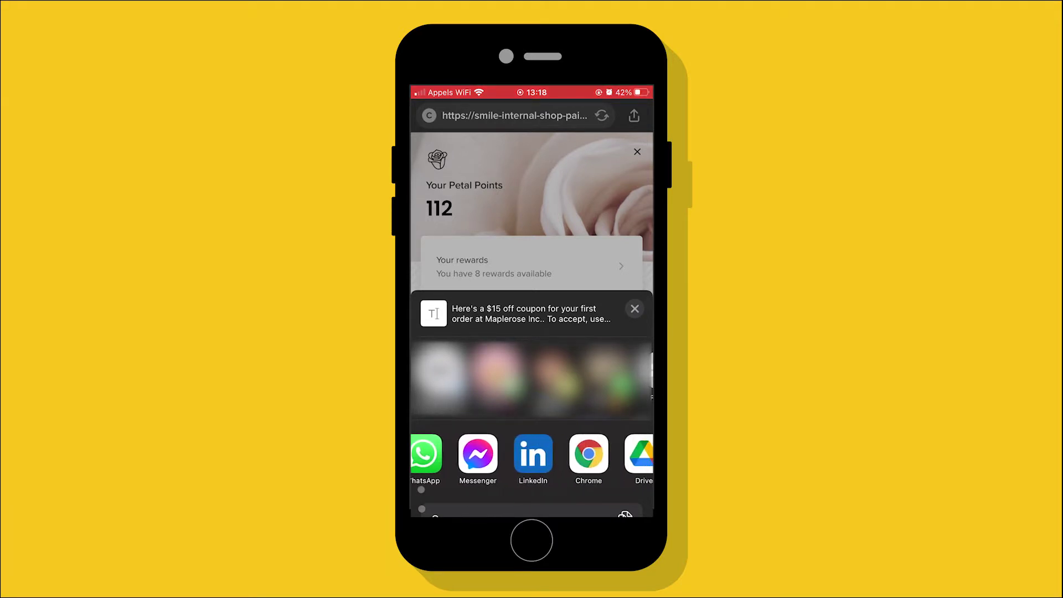
pyautogui.hscroll(2, 532, 454)
pyautogui.hscroll(-5, 532, 454)
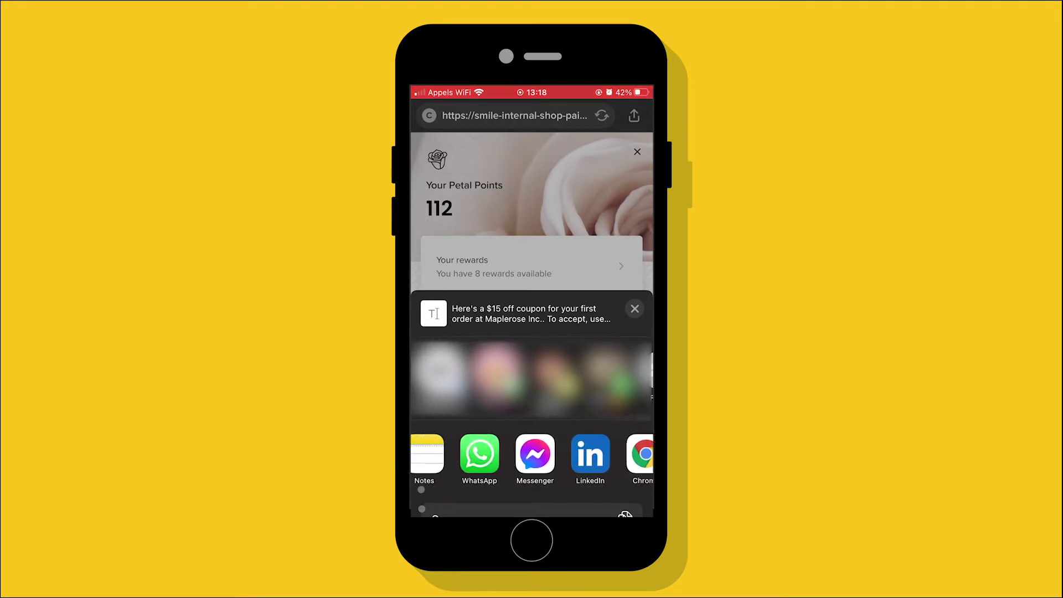
pyautogui.hscroll(-3, 531, 454)
pyautogui.click(499, 453)
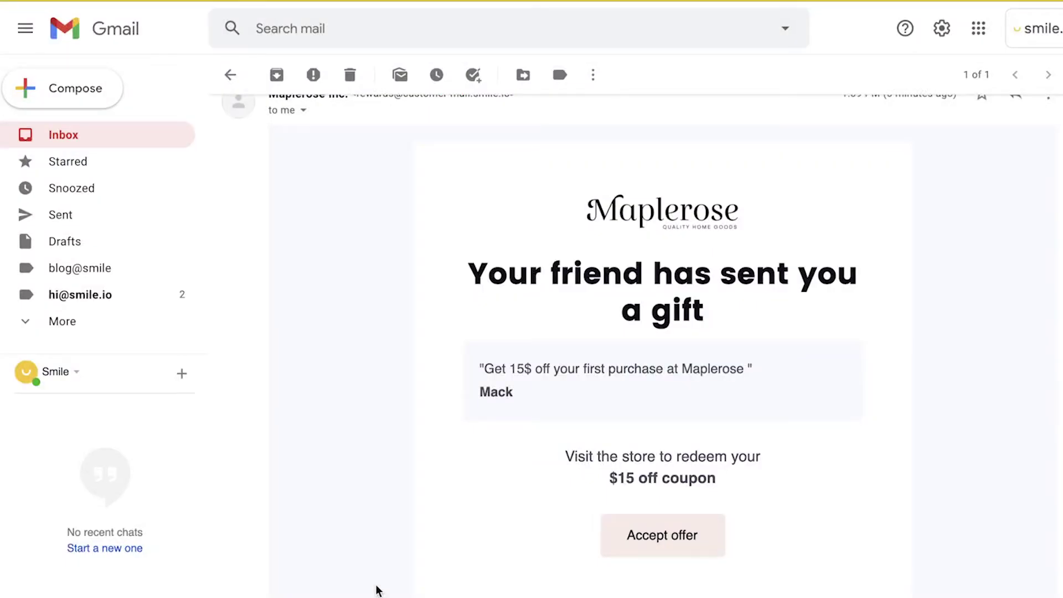
# - Accept the gift offer from the email, enter an email address, and claim the $15 off coupon
pyautogui.click(680, 532)
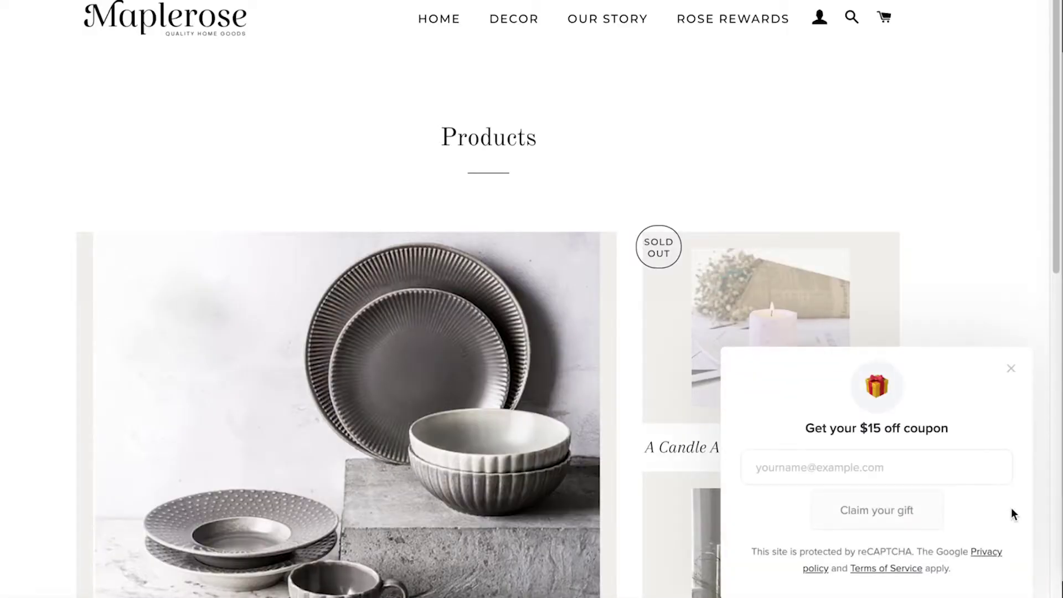
pyautogui.click(908, 468)
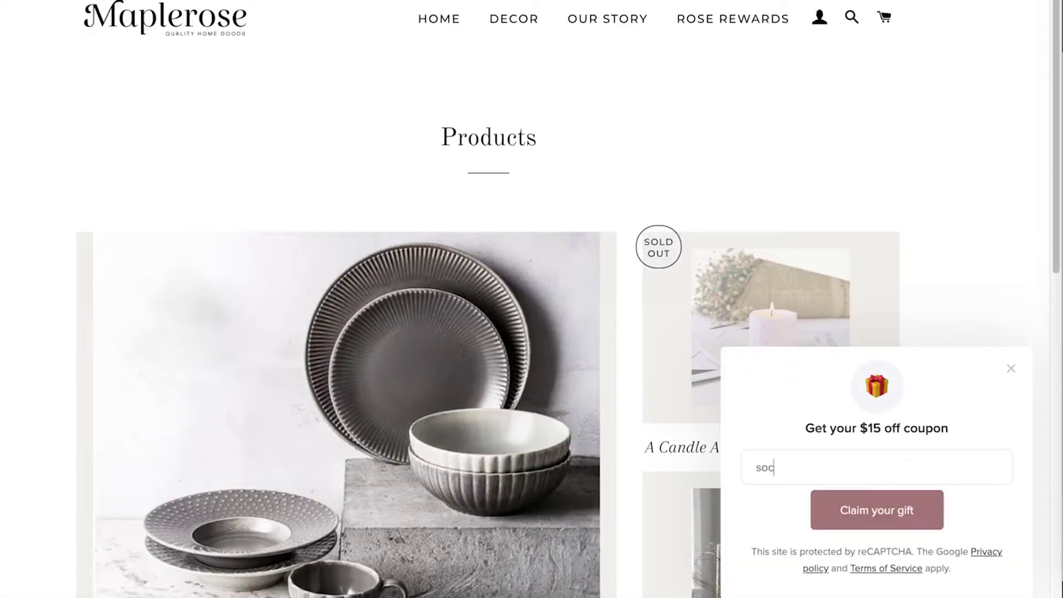
pyautogui.click(921, 515)
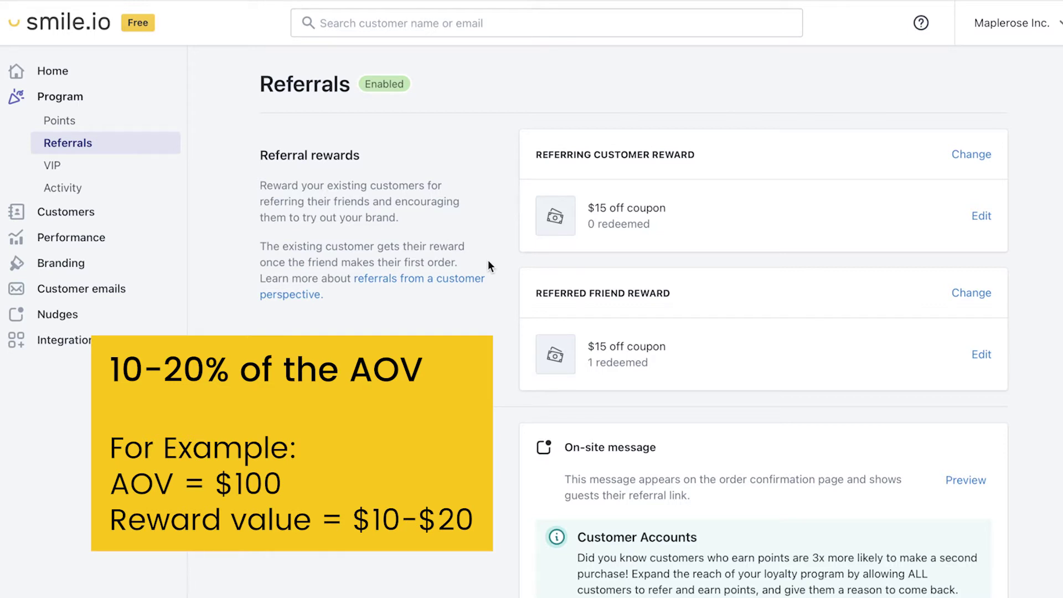
pyautogui.click(981, 217)
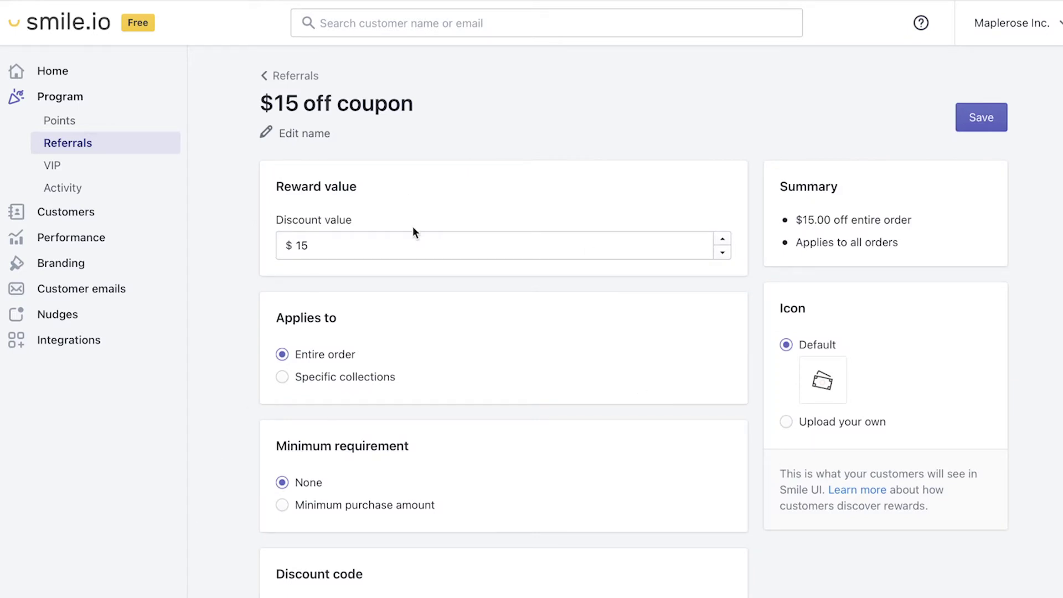
pyautogui.click(308, 76)
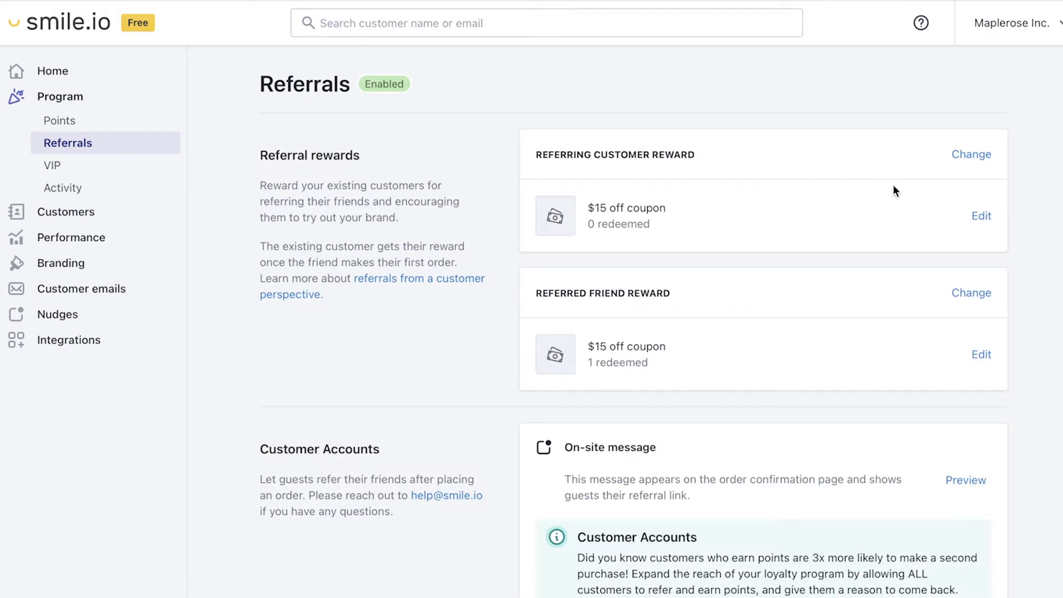
# - Delete the referrer's $15 off coupon reward and create a 1000 Petal Points reward instead
pyautogui.click(971, 151)
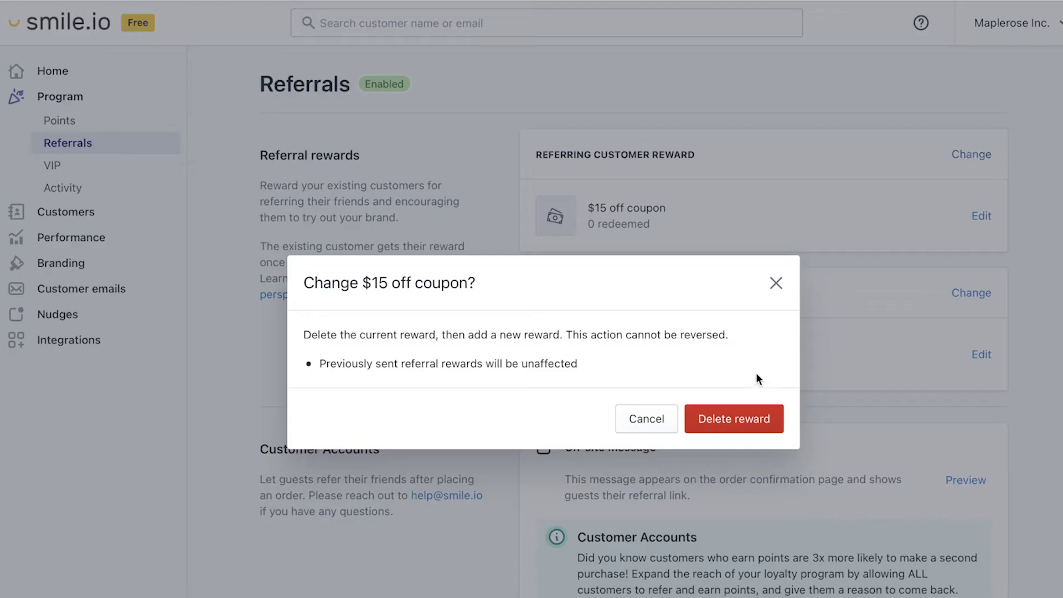
pyautogui.click(749, 413)
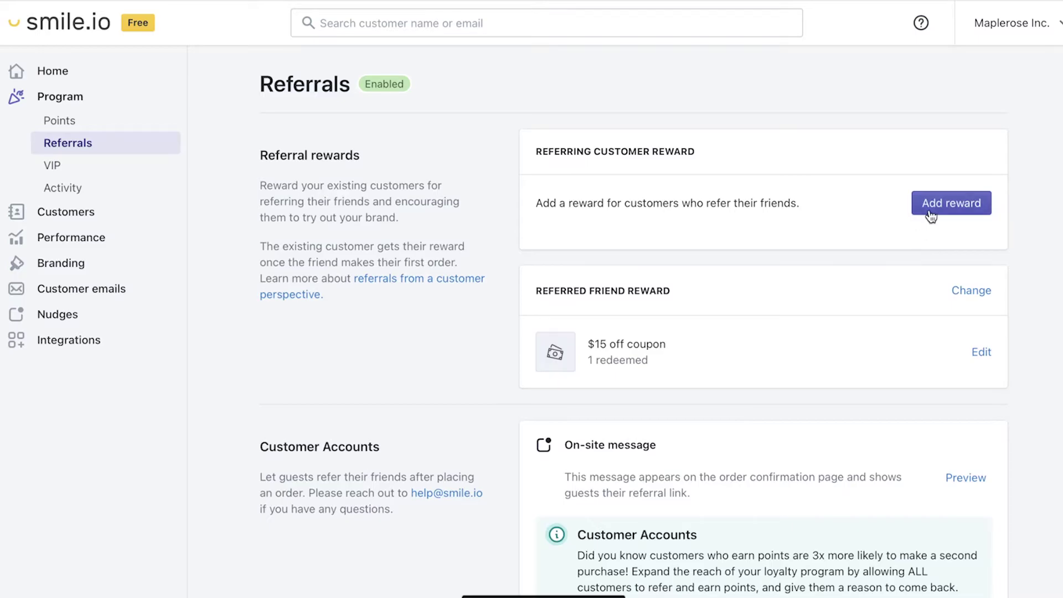
pyautogui.click(931, 214)
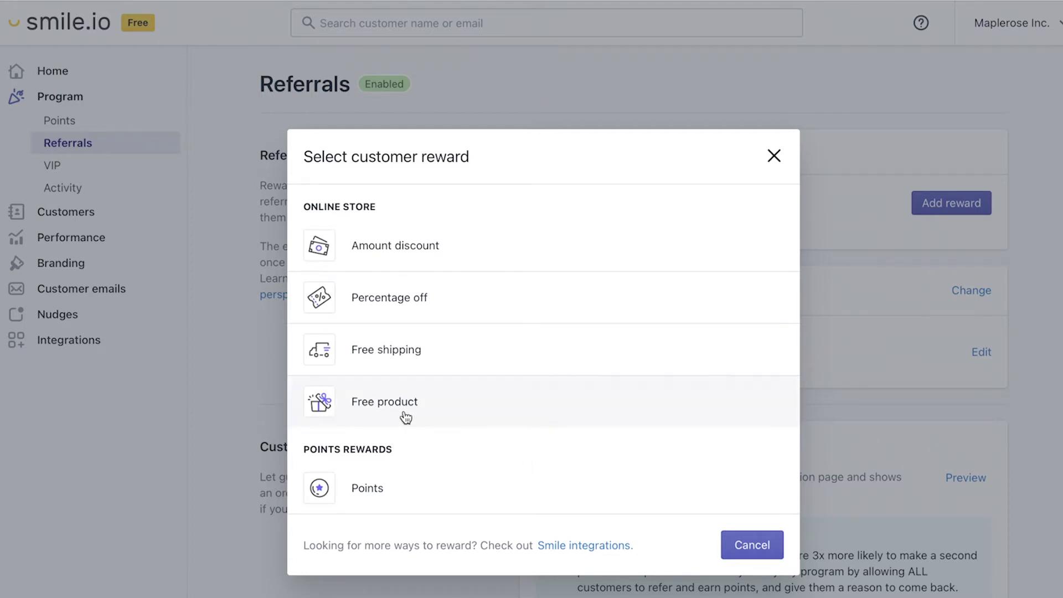
pyautogui.click(395, 491)
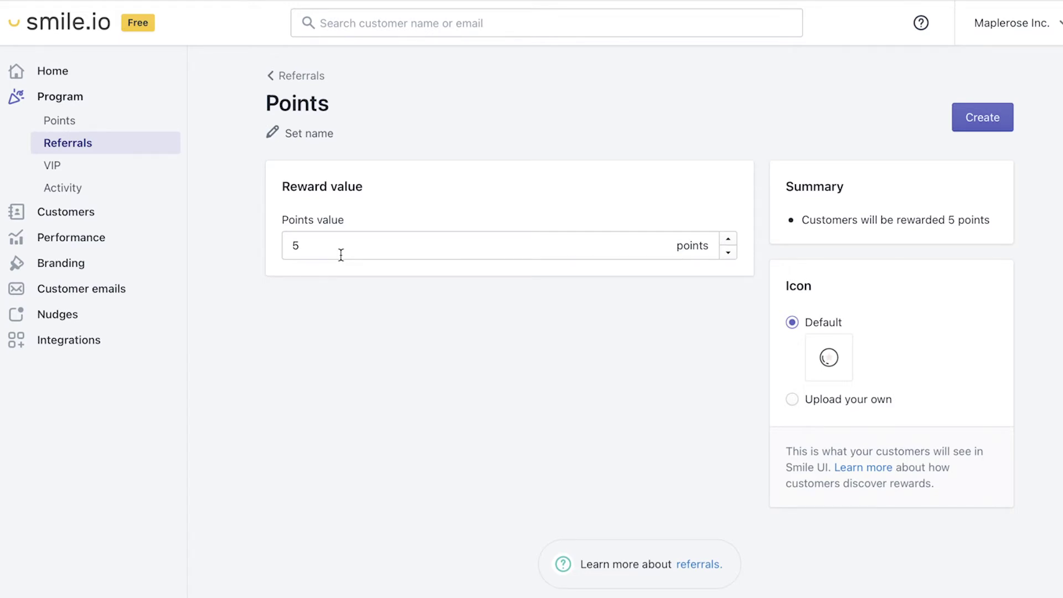
pyautogui.moveTo(341, 255); pyautogui.dragTo(293, 245)
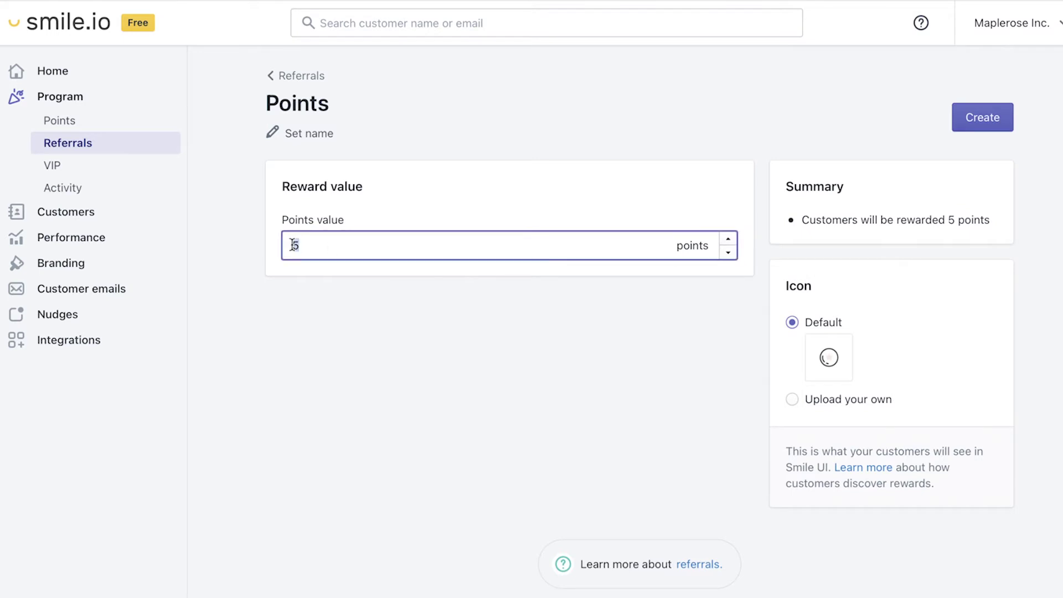
pyautogui.write('1000')
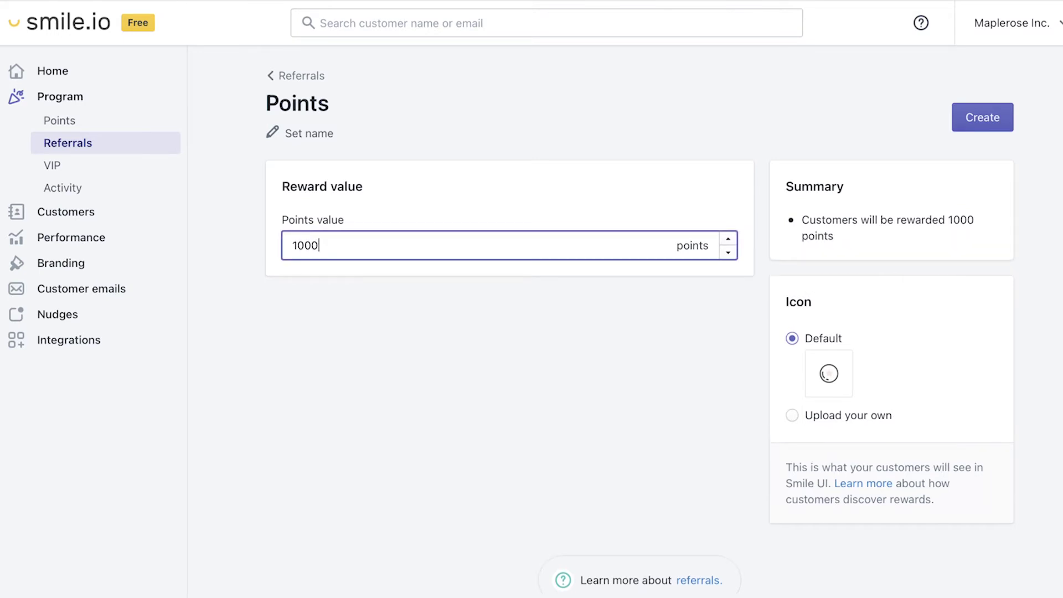
pyautogui.click(999, 119)
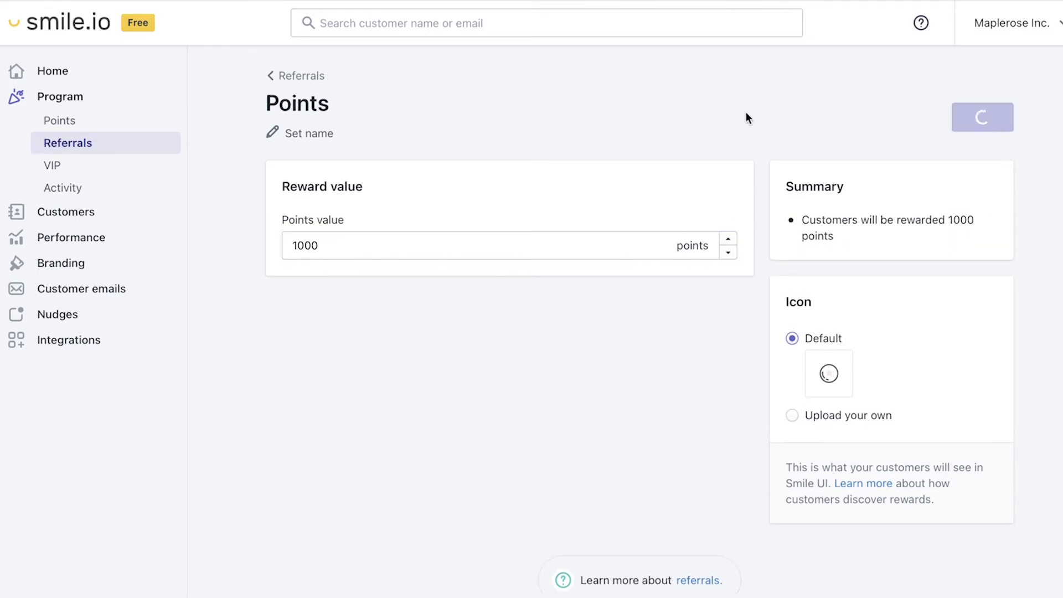
pyautogui.click(285, 76)
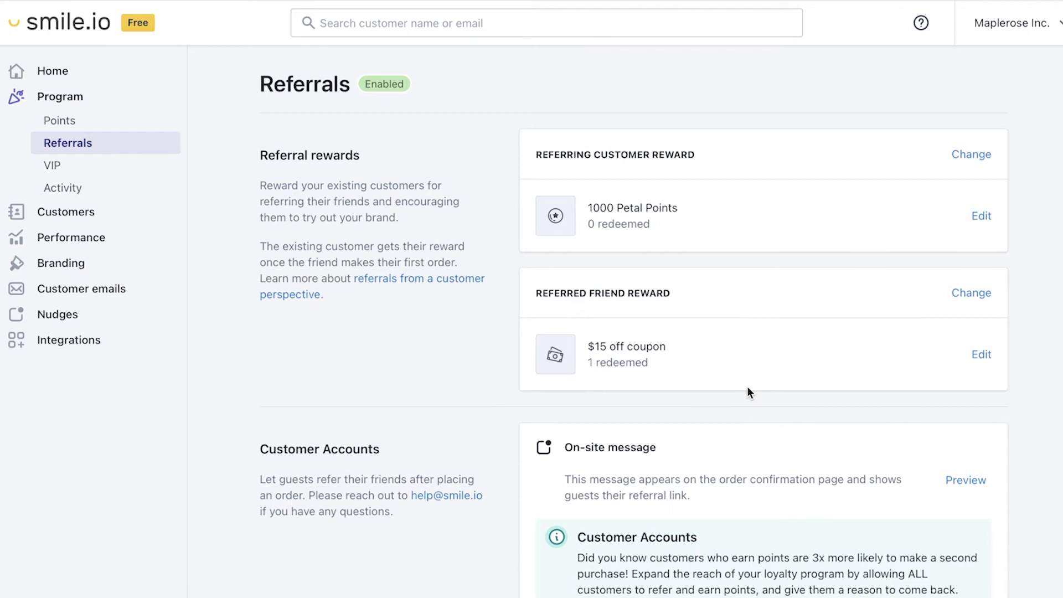
# - Scroll down and open the Customer Accounts settings page
pyautogui.scroll(-1, 749, 382)
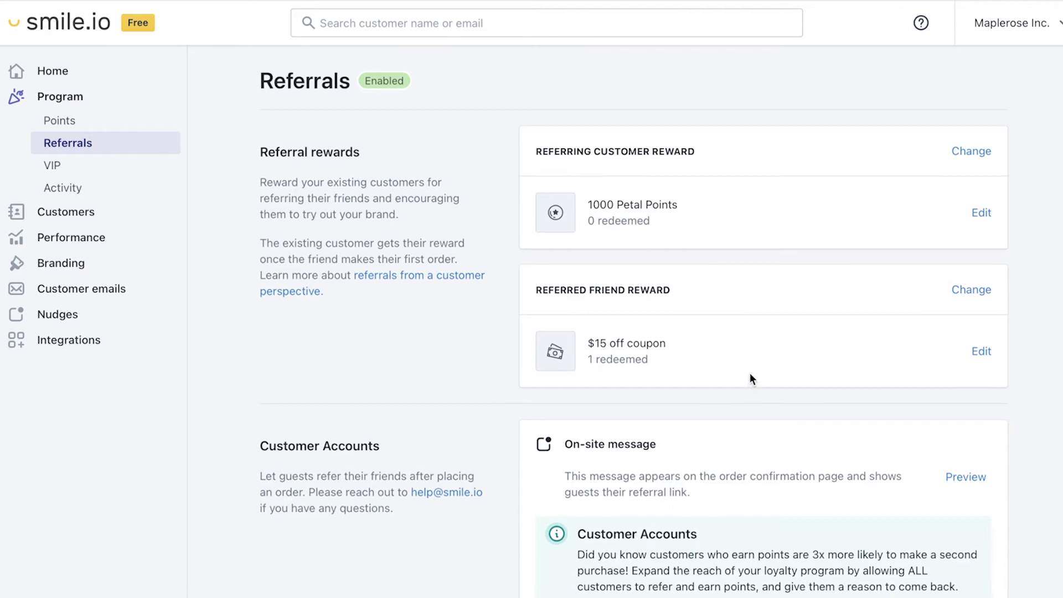
pyautogui.scroll(-5, 705, 382)
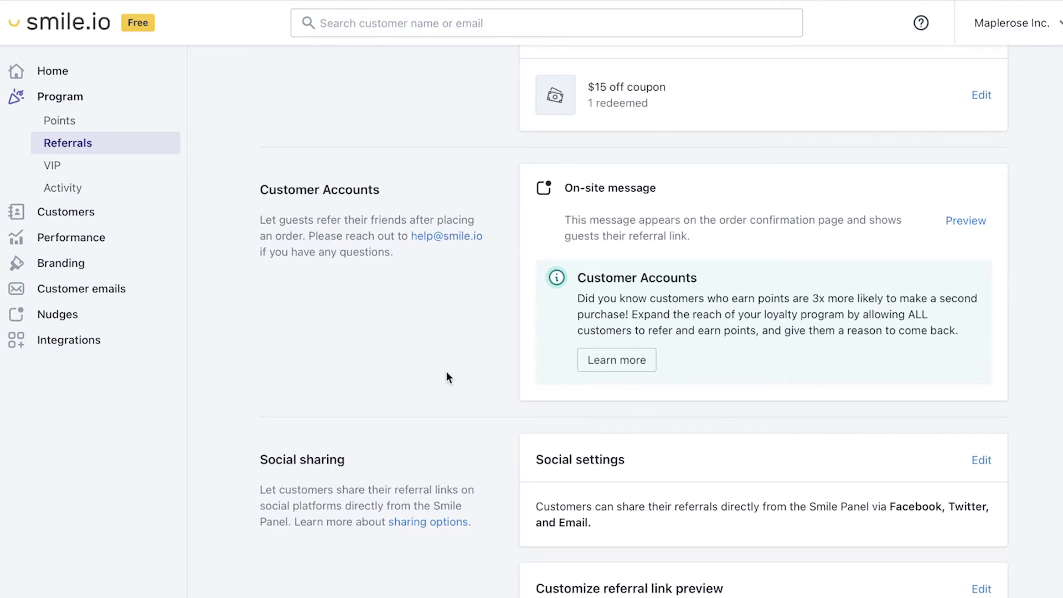
pyautogui.click(606, 363)
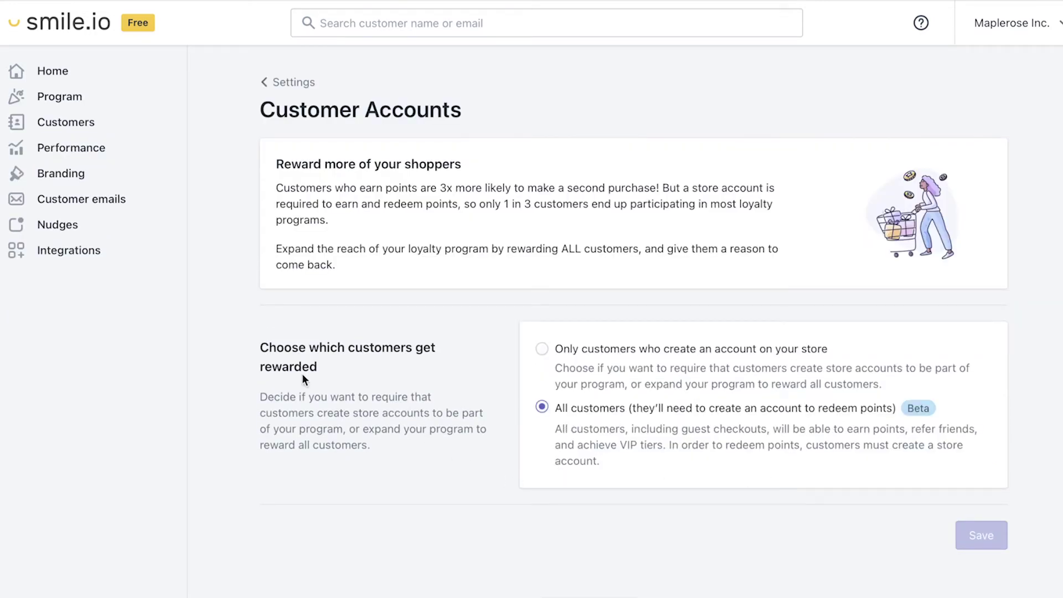
# - Open Referrals under Program and preview the on-site referral message
pyautogui.click(61, 99)
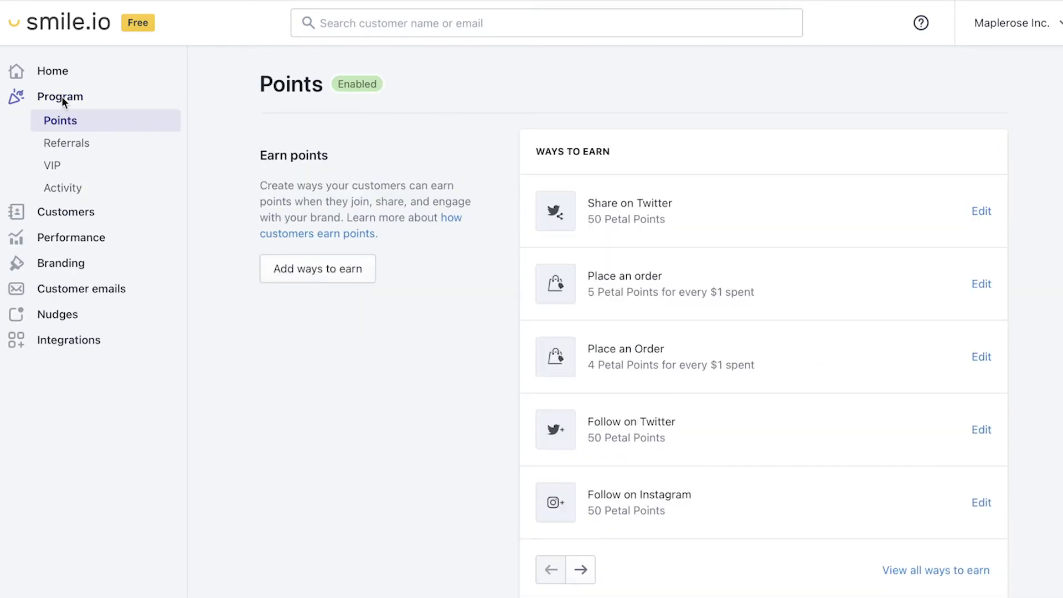
pyautogui.click(83, 153)
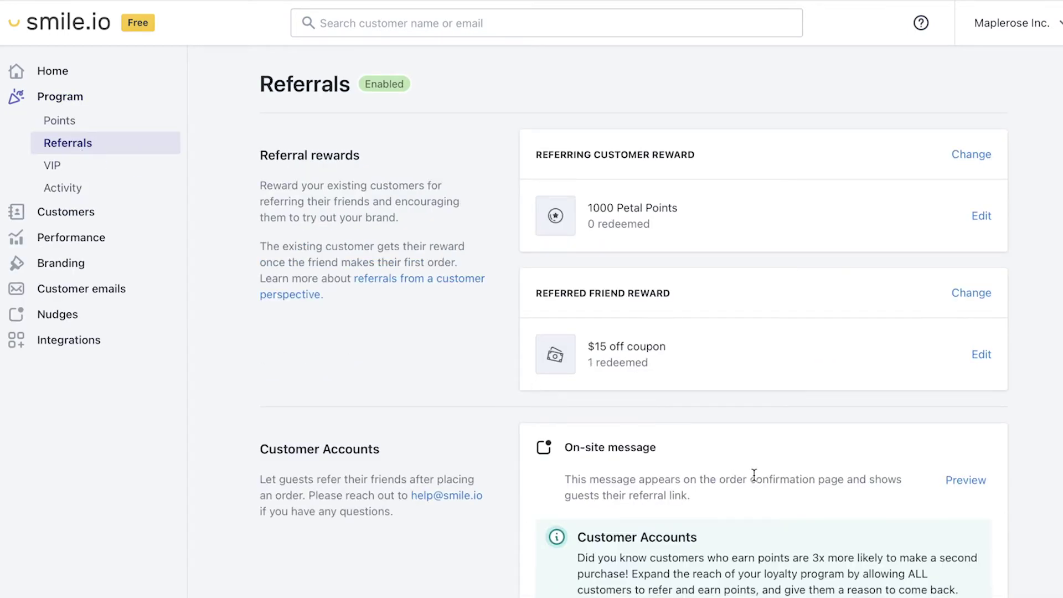
pyautogui.scroll(-1, 755, 476)
pyautogui.click(974, 412)
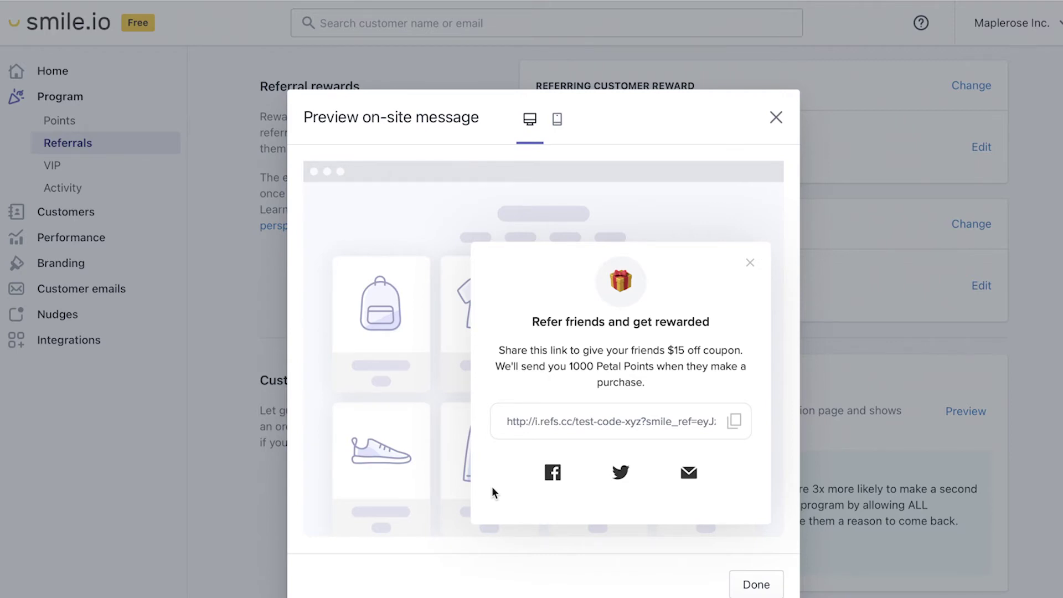
# - Close the preview and expand the Social sharing settings to review the Facebook, Twitter and Email options
pyautogui.click(753, 586)
pyautogui.scroll(-5, 751, 591)
pyautogui.scroll(-1, 753, 587)
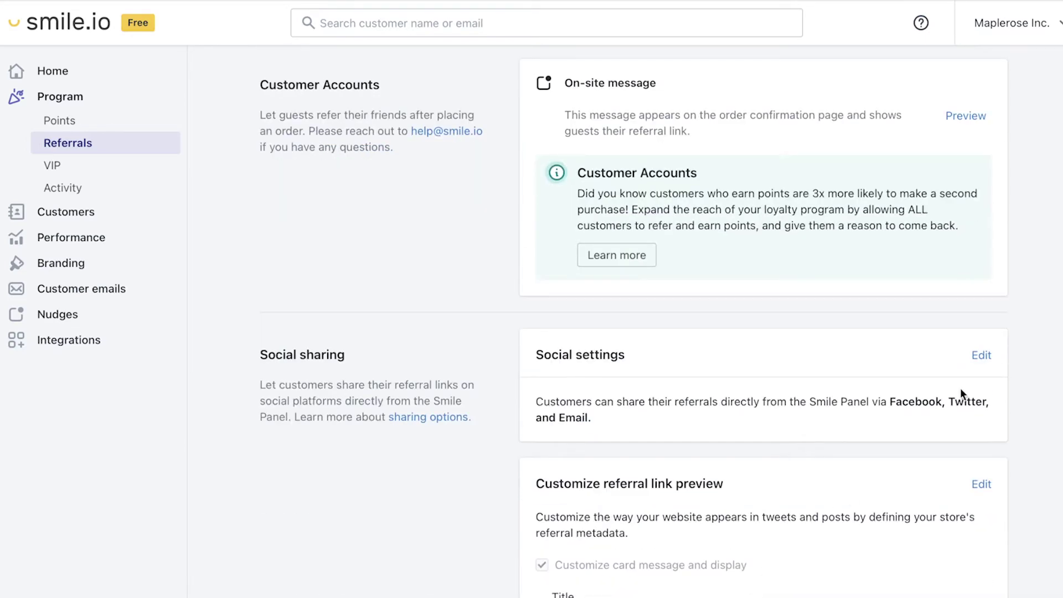
pyautogui.click(981, 355)
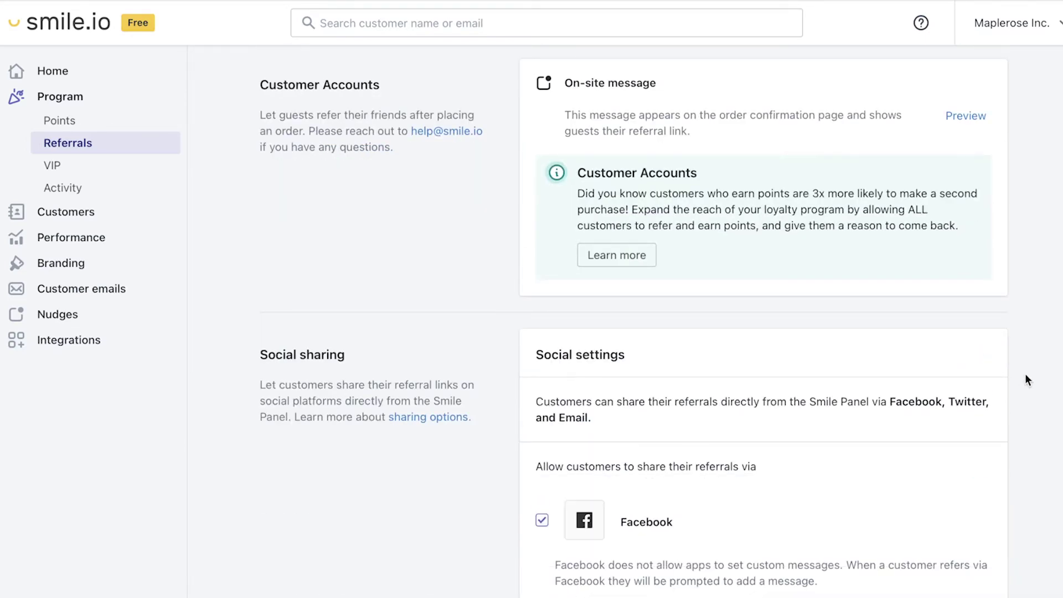
pyautogui.scroll(-4, 1025, 375)
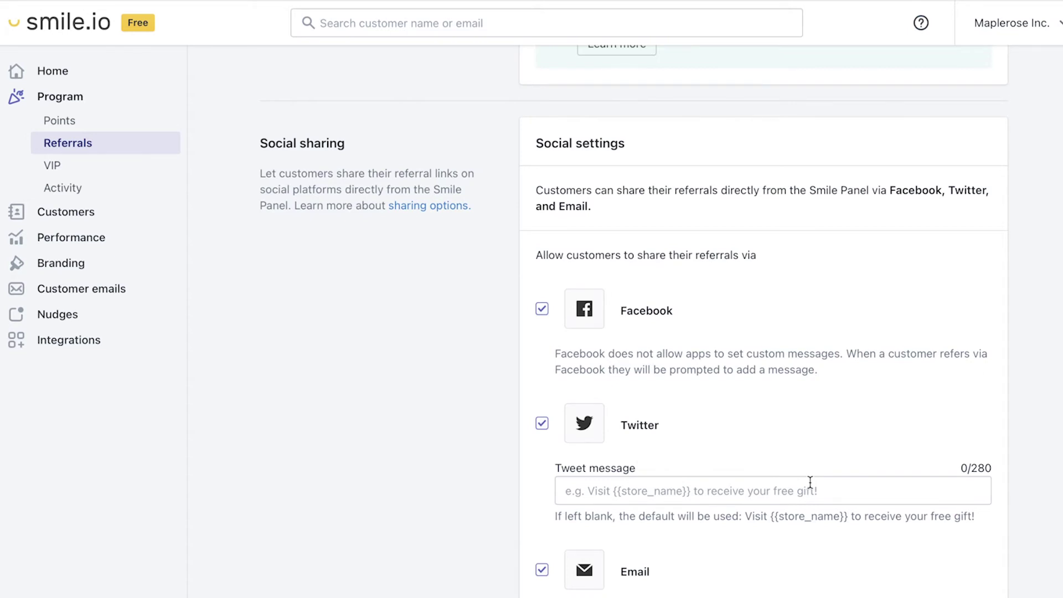
pyautogui.scroll(-3, 810, 482)
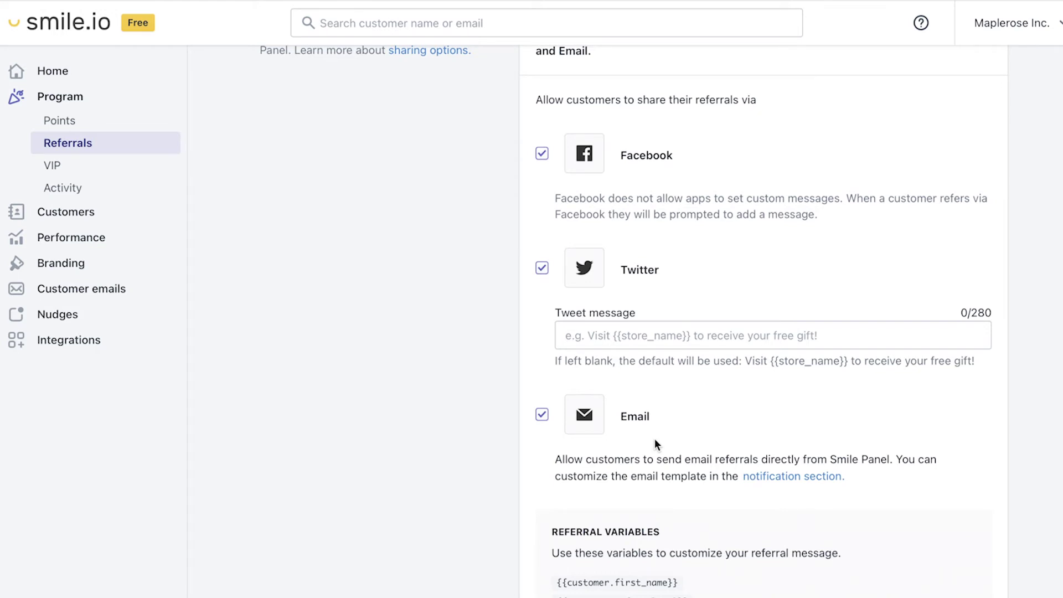
pyautogui.scroll(-8, 657, 434)
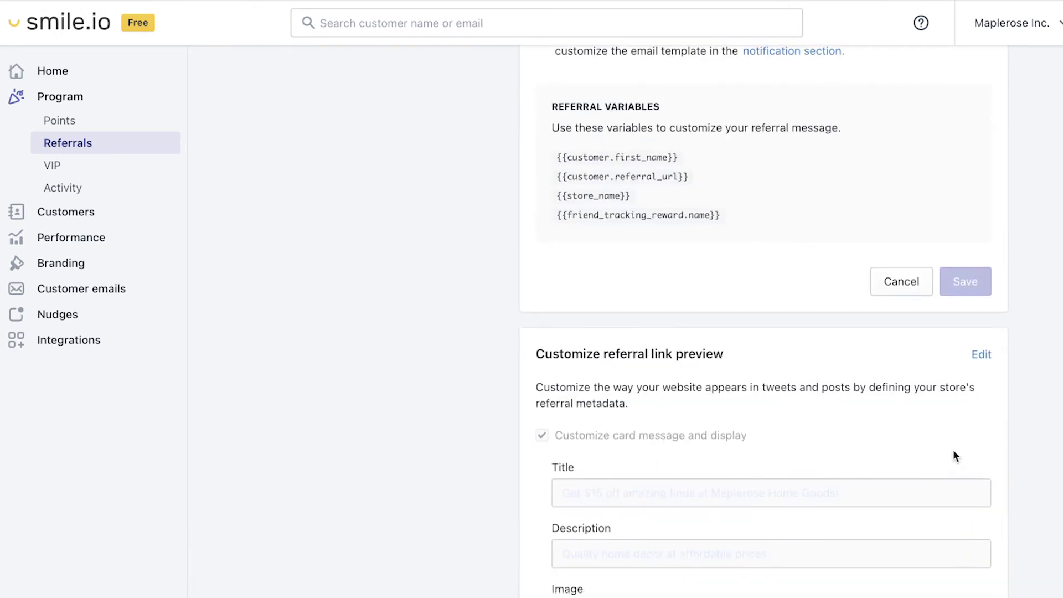
pyautogui.scroll(-2, 1013, 425)
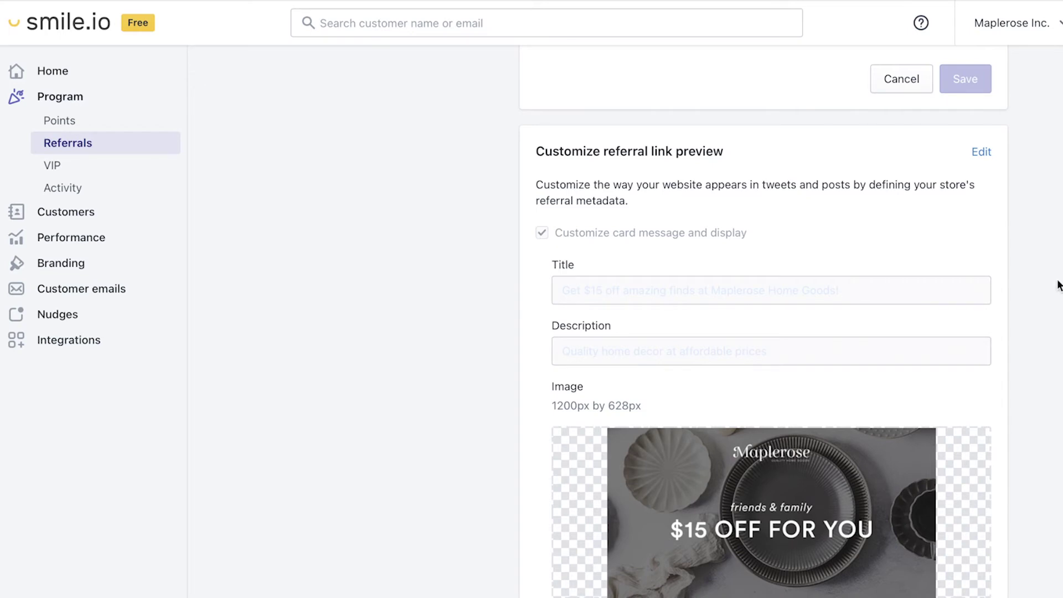
# - Make the referral link preview card and the referral landing page URL editable
pyautogui.click(983, 153)
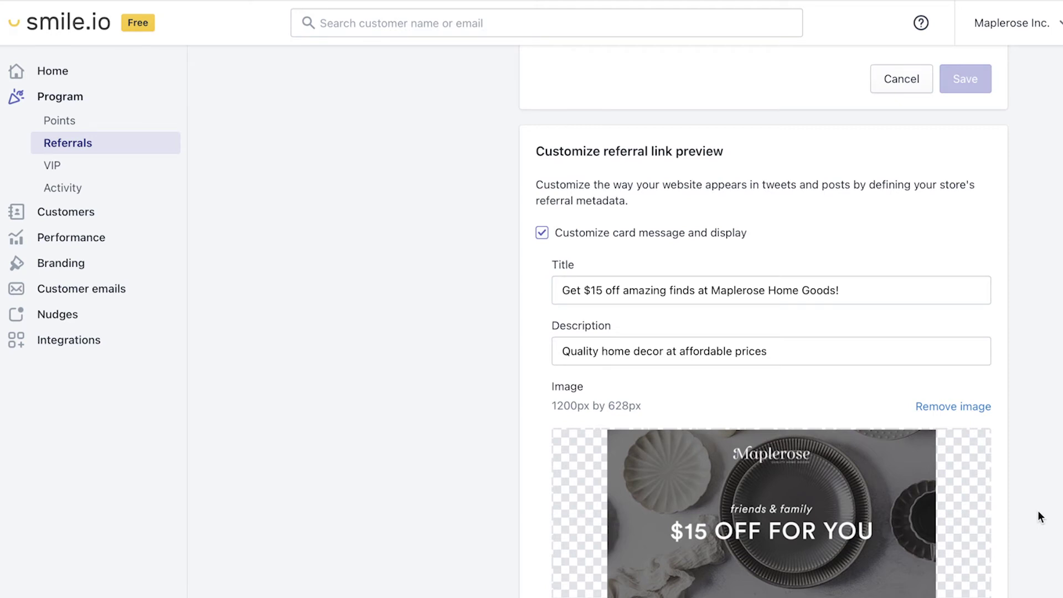
pyautogui.scroll(-4, 1038, 512)
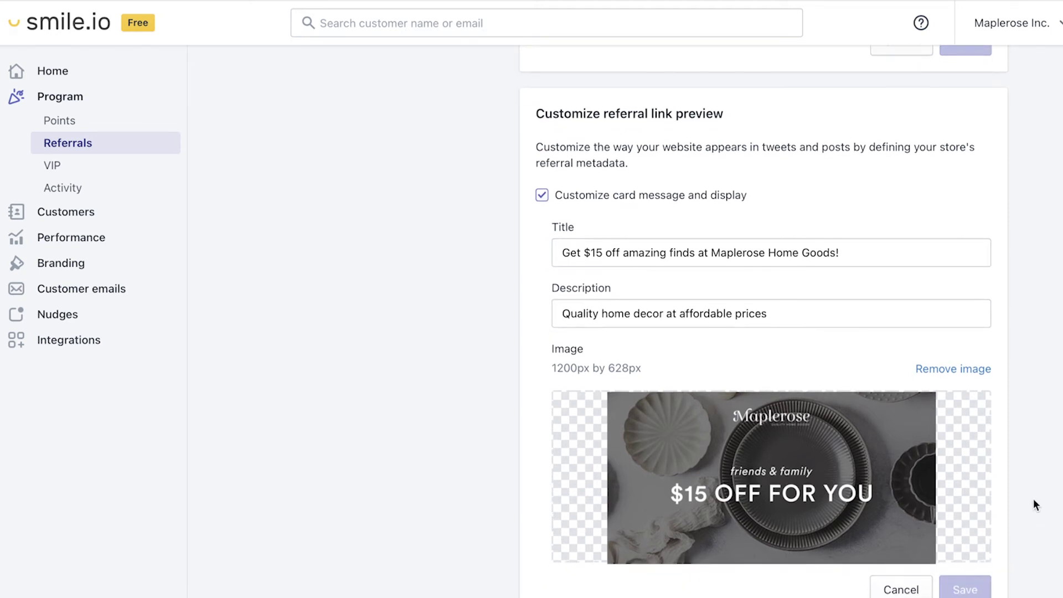
pyautogui.scroll(-2, 1033, 493)
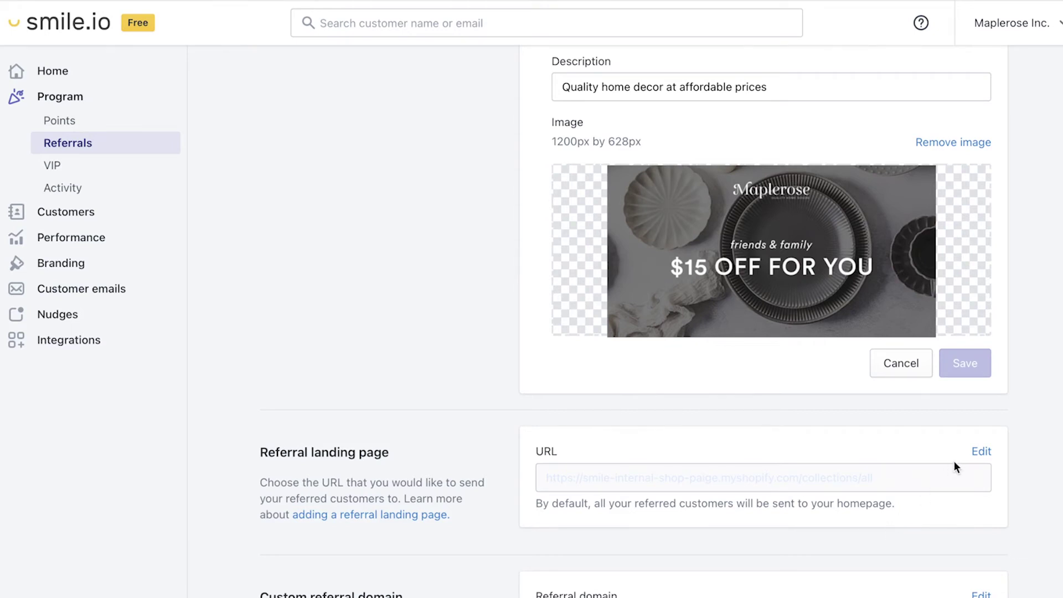
pyautogui.click(980, 452)
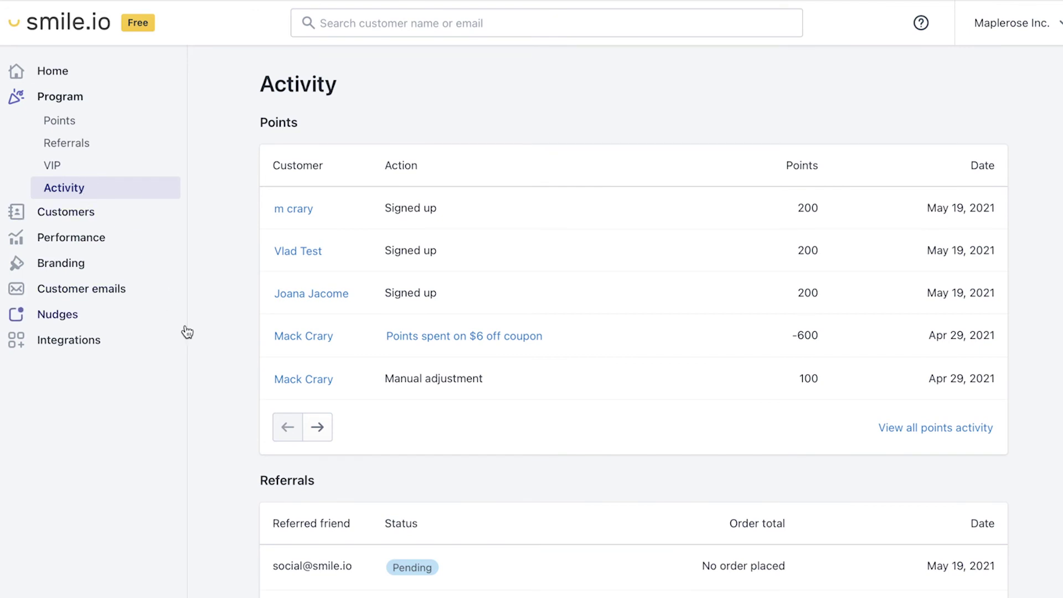
# - Open View all referral activity to list the single pending referral
pyautogui.scroll(-3, 229, 352)
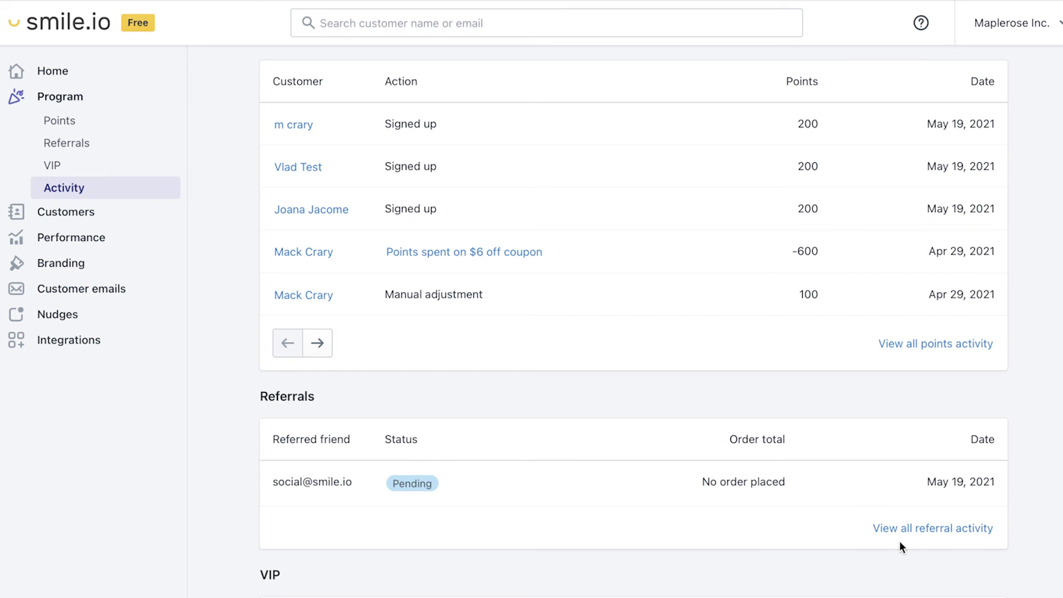
pyautogui.click(908, 530)
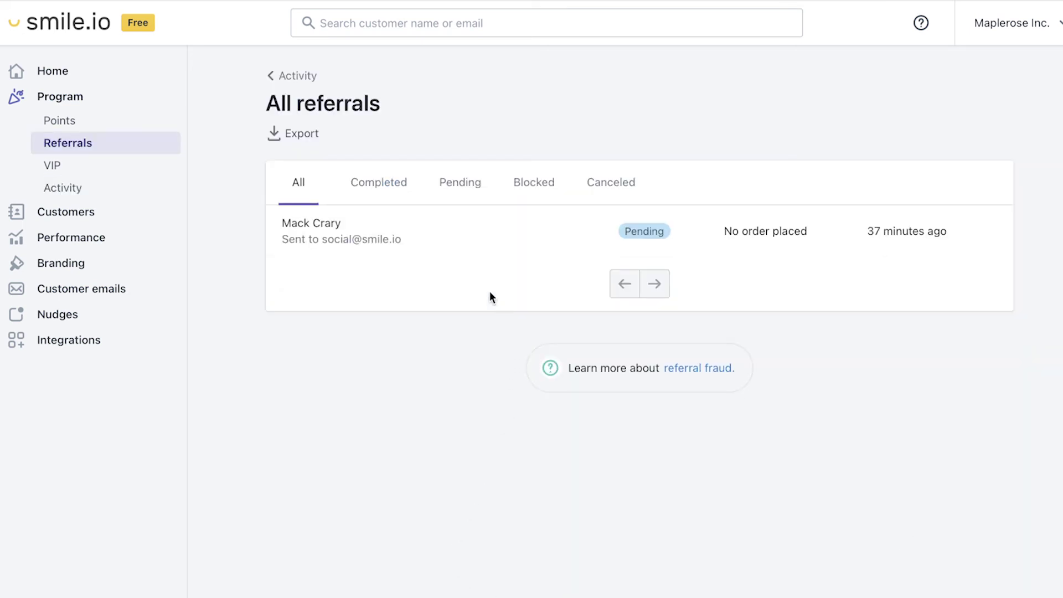
# - Open the pending referral's details, then back out of cancelling it so it stays pending
pyautogui.moveTo(423, 235)
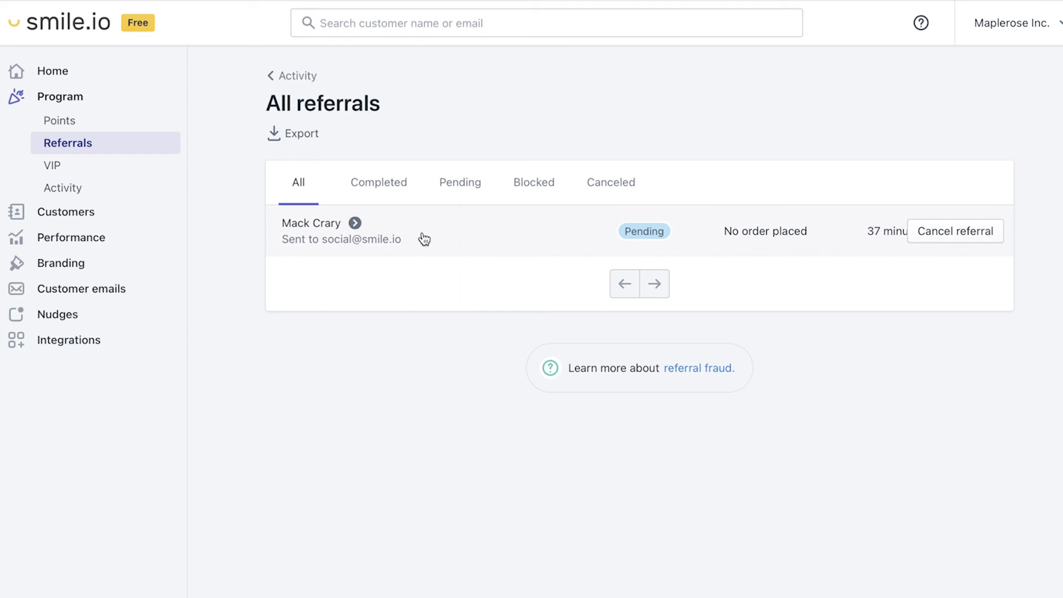
pyautogui.click(643, 238)
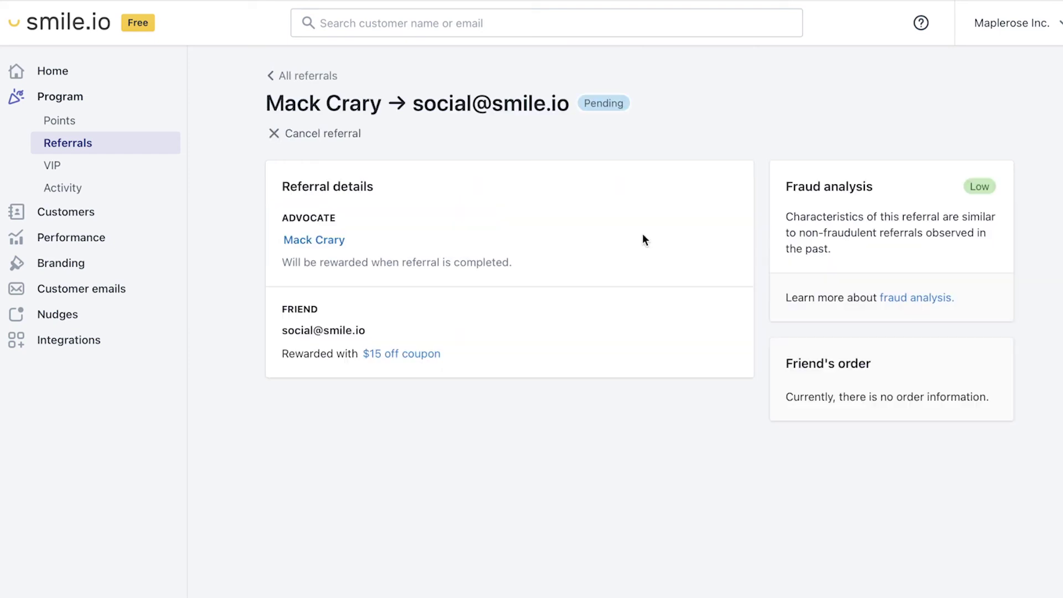
pyautogui.click(329, 142)
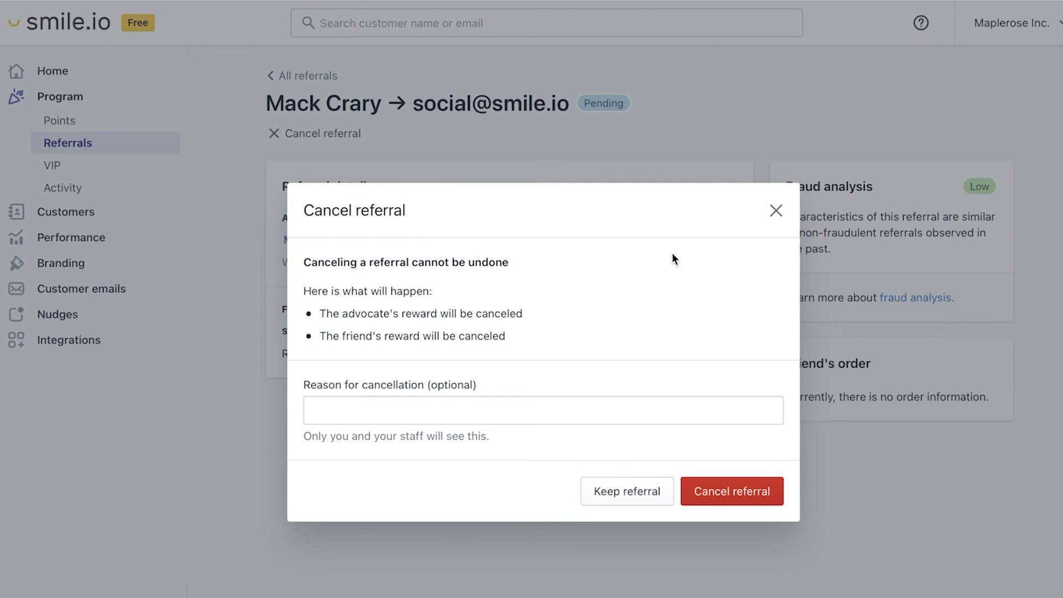
pyautogui.click(775, 211)
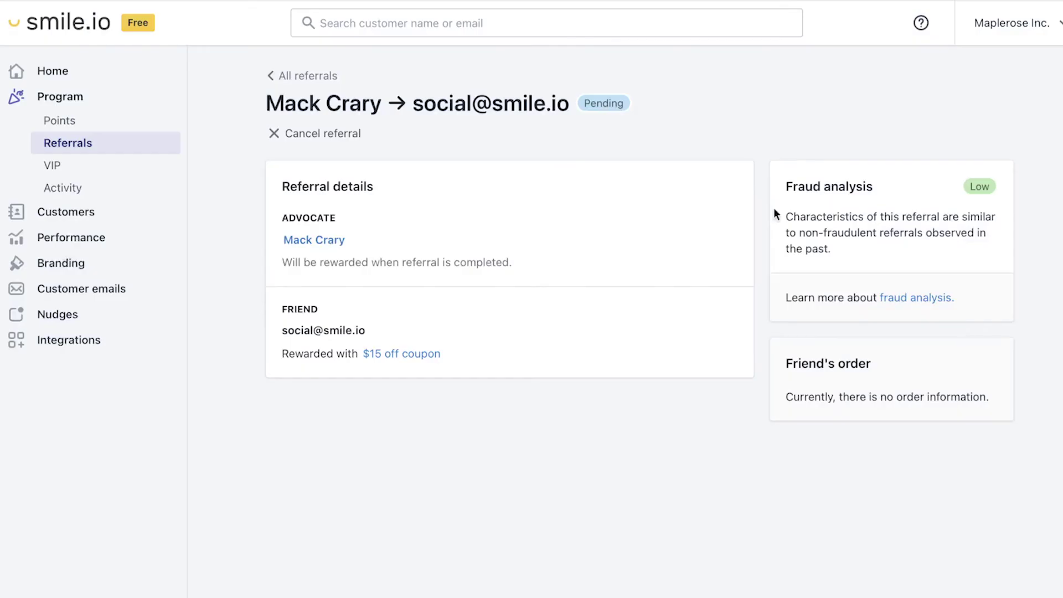